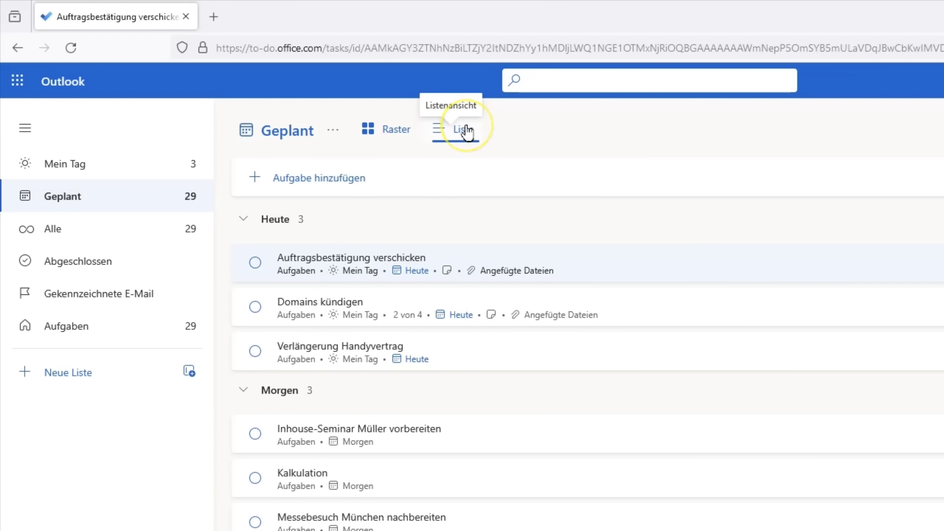
- Switch To Do's Geplant list to the Raster grid with Titel, Fälligkeitsdatum and Wichtigkeit columns
{"action": "left_click", "coordinate": [389, 131]}
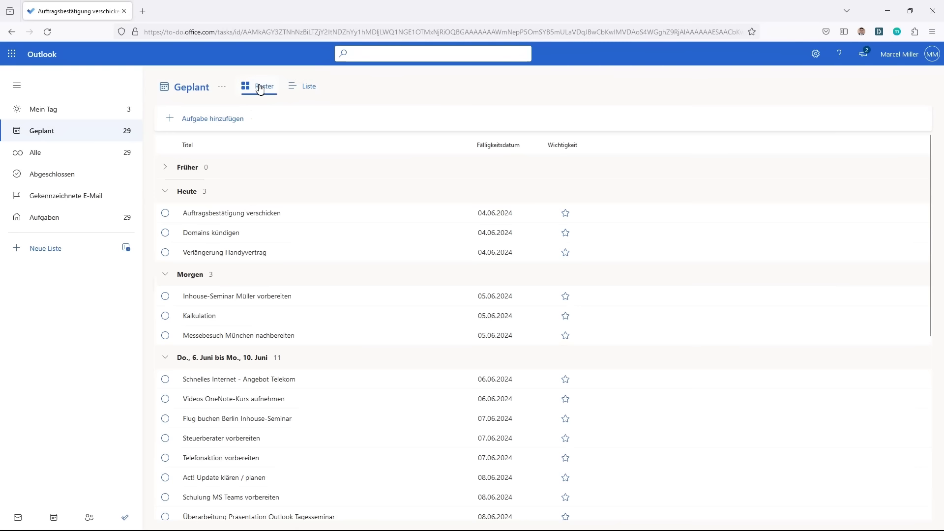
{"action": "mouse_move", "coordinate": [426, 214]}
{"action": "mouse_move", "coordinate": [321, 213]}
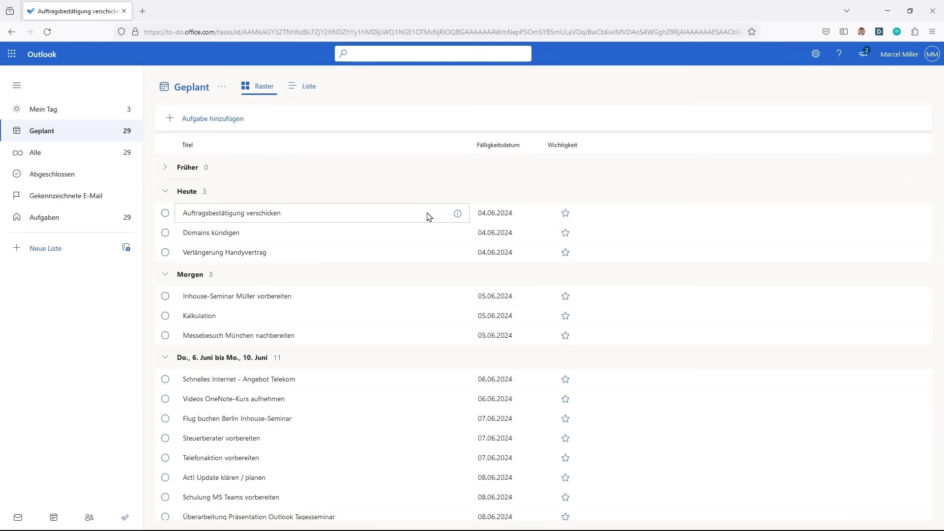
- Open the Auftragsbestätigung verschicken task and its due date, then toggle to Liste and back to Raster
{"action": "left_click", "coordinate": [270, 213]}
{"action": "left_click", "coordinate": [292, 211]}
{"action": "left_click", "coordinate": [251, 215]}
{"action": "left_click", "coordinate": [531, 213]}
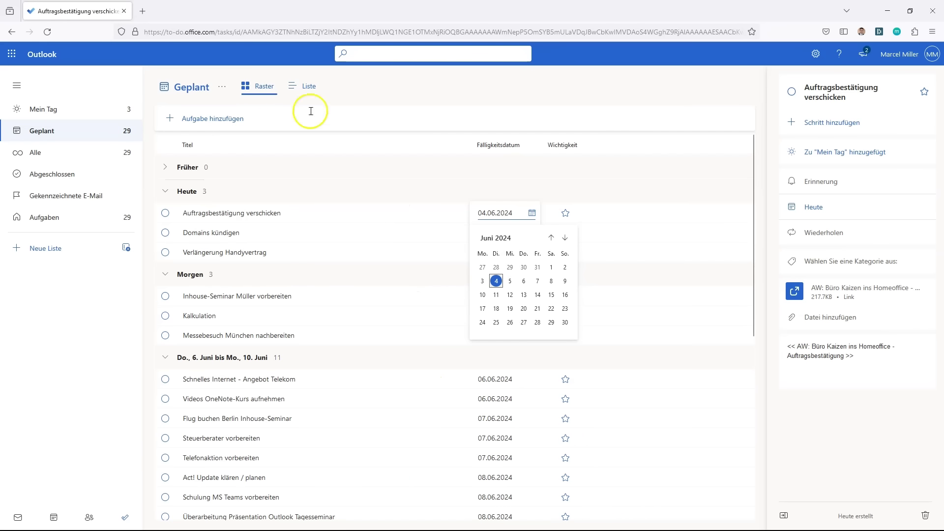
{"action": "left_click", "coordinate": [308, 86]}
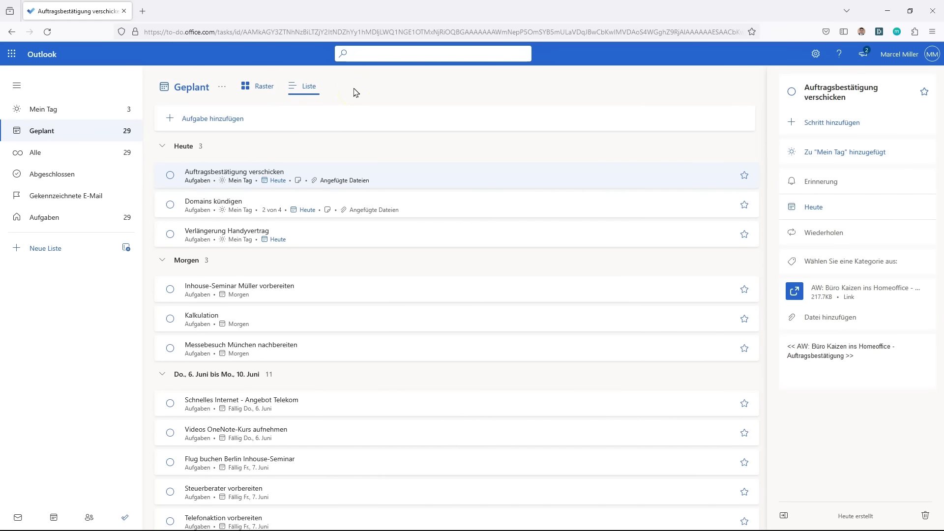
{"action": "left_click", "coordinate": [261, 88]}
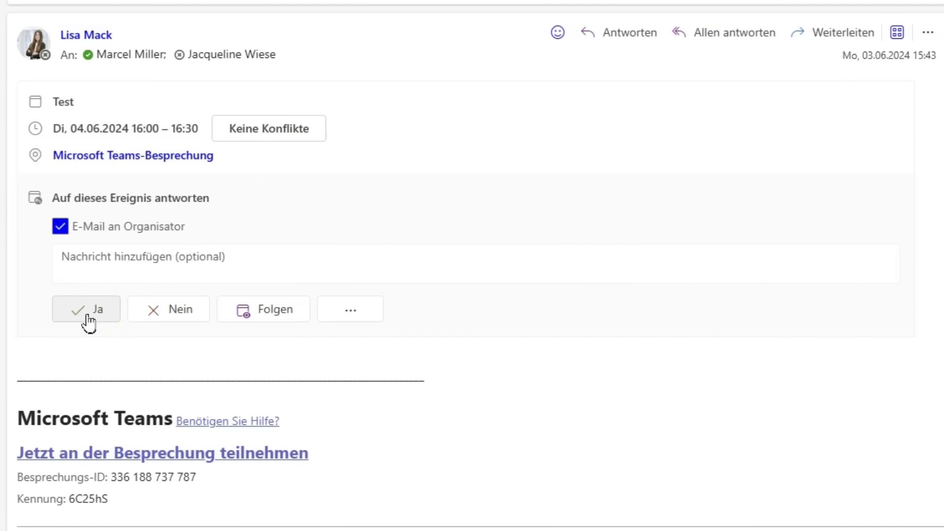
- Show the Test invite's Ja and Nein replies and the '...' menu with Vielleicht and Andere Zeit vorschlagen
{"action": "left_click", "coordinate": [89, 320]}
{"action": "left_click", "coordinate": [191, 313]}
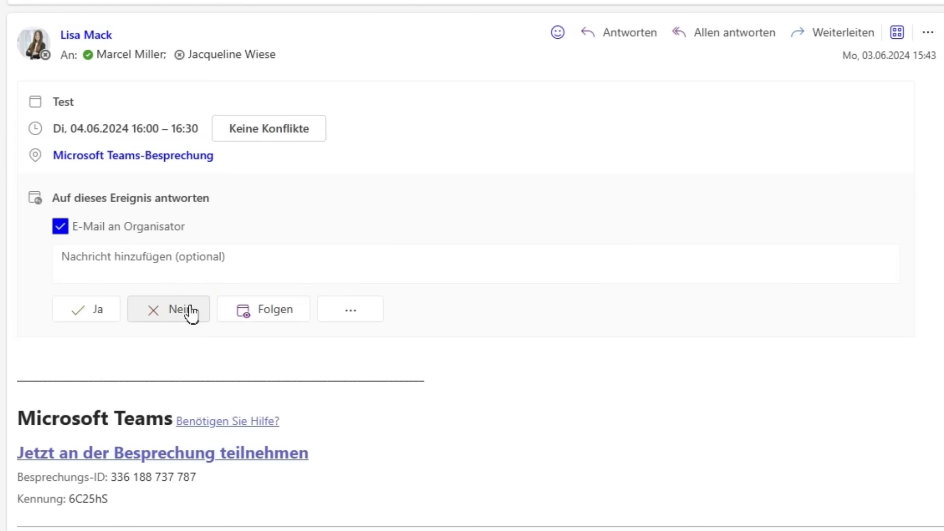
{"action": "left_click", "coordinate": [369, 313]}
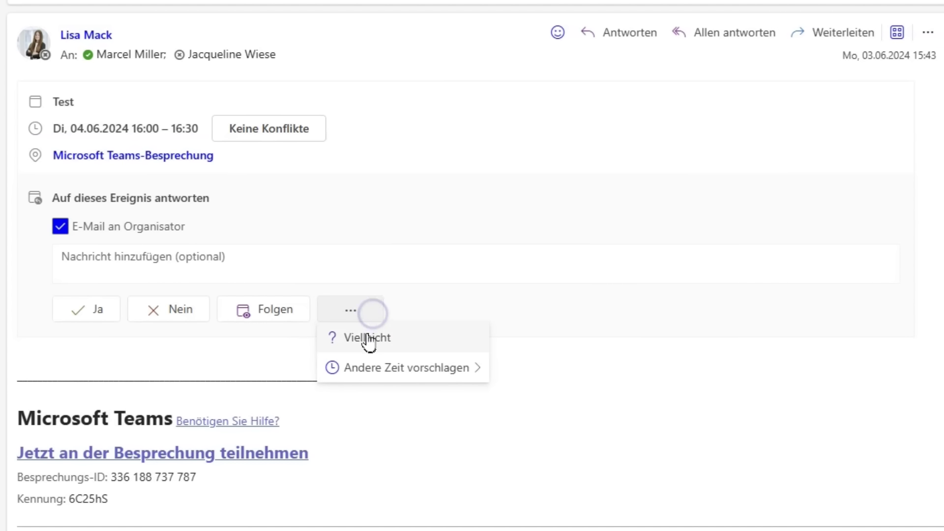
{"action": "left_click", "coordinate": [274, 350]}
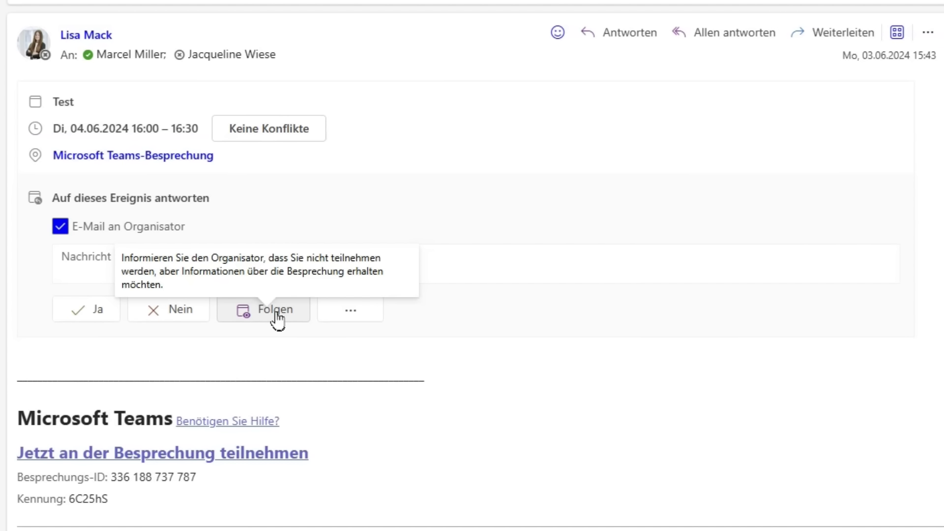
- Choose Folgen on the Test invitation to follow the meeting without attending
{"action": "left_click", "coordinate": [275, 313]}
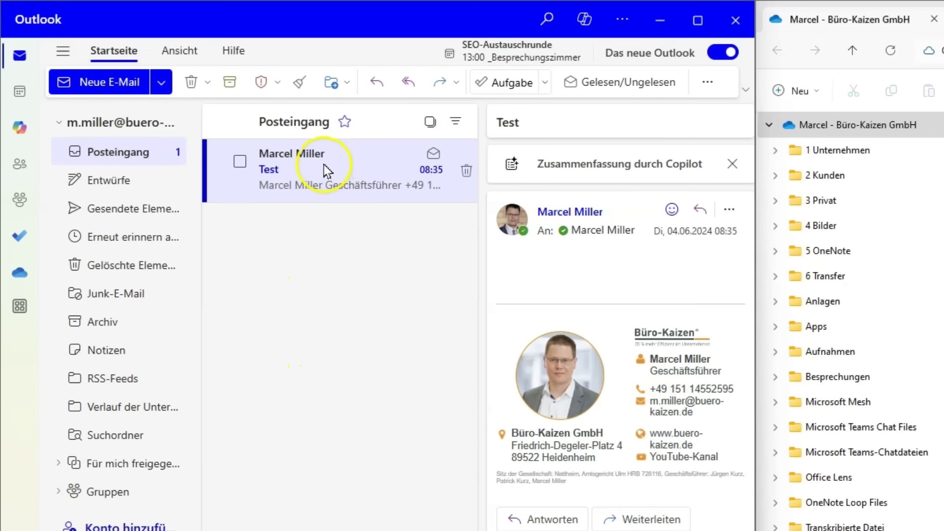
- Drag the Test email into the OneDrive company folder as Test.eml, keeping it despite the warning
{"action": "mouse_move", "coordinate": [324, 164]}
{"action": "left_mouse_down"}
{"action": "mouse_move", "coordinate": [511, 344]}
{"action": "mouse_move", "coordinate": [520, 323]}
{"action": "left_mouse_up"}
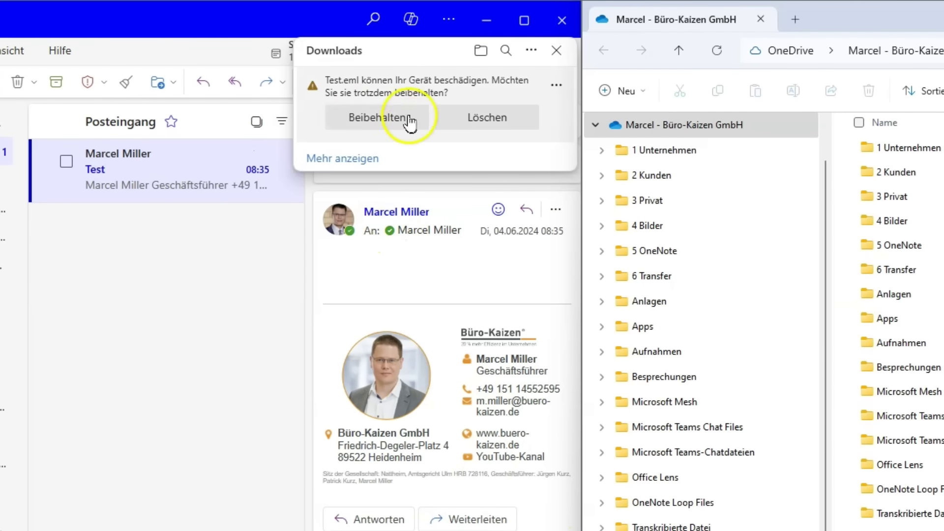
{"action": "left_click", "coordinate": [371, 126]}
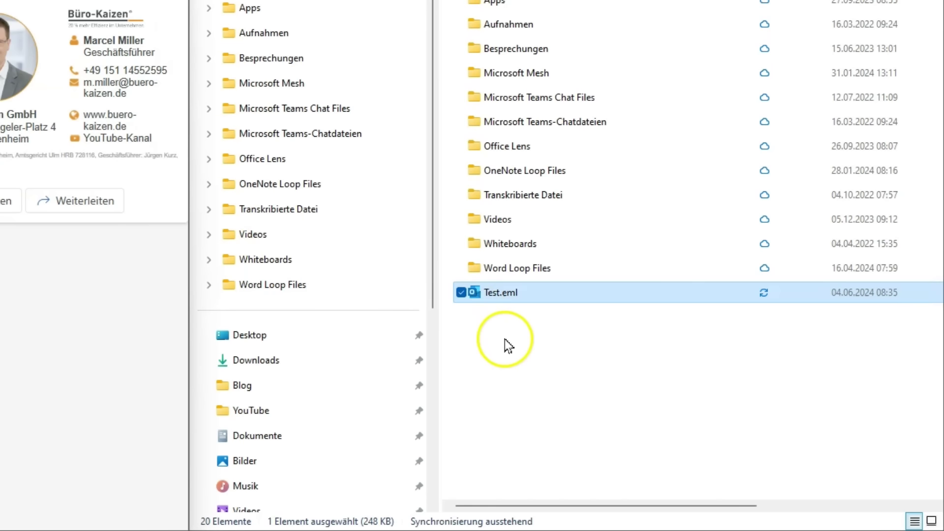
{"action": "left_click", "coordinate": [504, 340]}
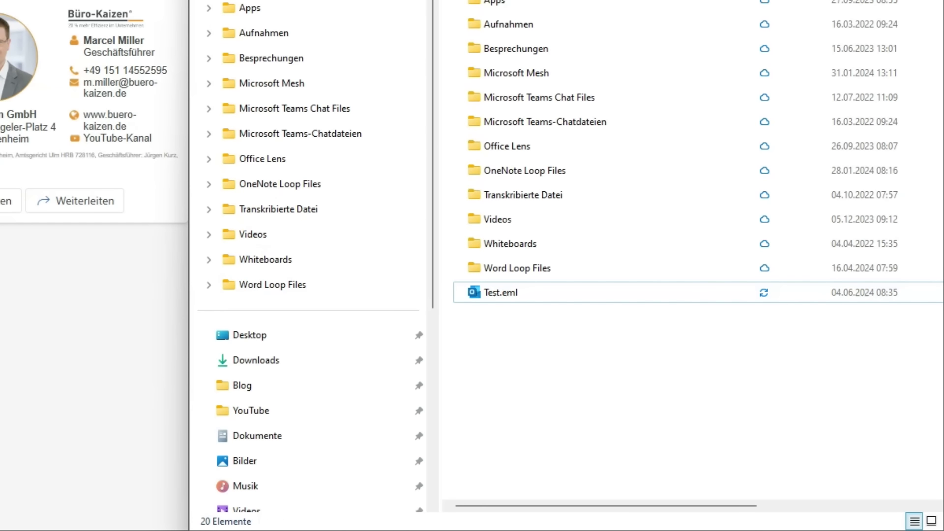
- Open Test.eml from File Explorer with Outlook (new) via Öffnen mit
{"action": "left_click", "coordinate": [491, 300]}
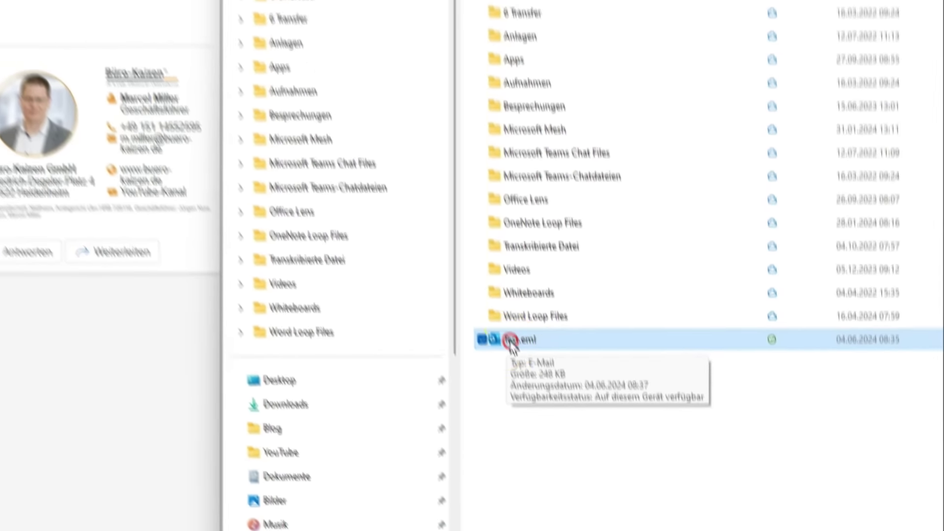
{"action": "right_click", "coordinate": [487, 294]}
{"action": "left_click", "coordinate": [645, 176]}
{"action": "left_click", "coordinate": [631, 173]}
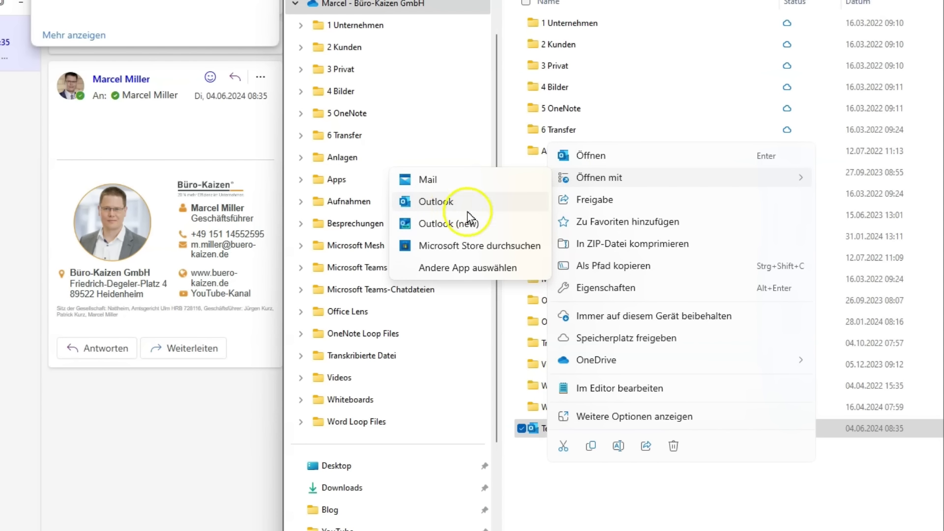
{"action": "left_click", "coordinate": [448, 224]}
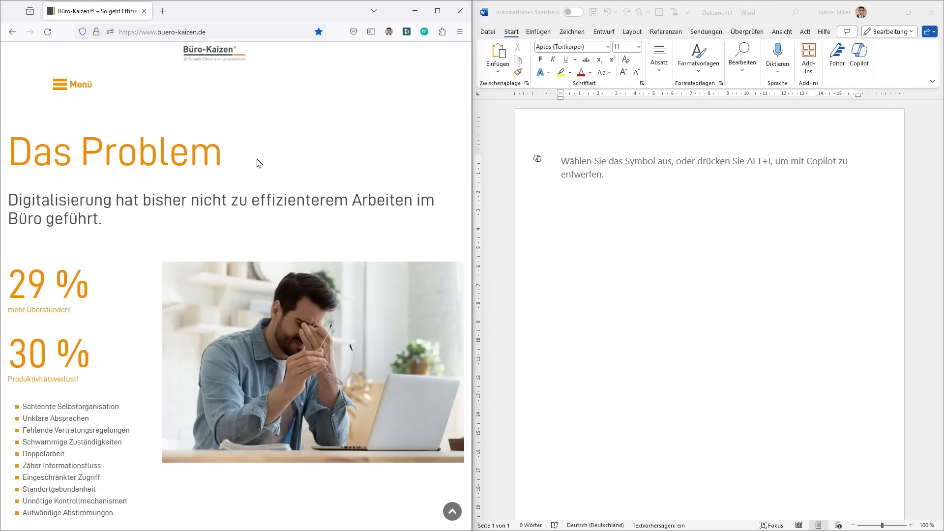
- Copy the Das Problem text from its heading through the last bullet on the Büro-Kaizen page
{"action": "mouse_move", "coordinate": [5, 150]}
{"action": "left_mouse_down"}
{"action": "mouse_move", "coordinate": [127, 475]}
{"action": "mouse_move", "coordinate": [127, 512]}
{"action": "left_mouse_up"}
{"action": "right_click", "coordinate": [82, 168]}
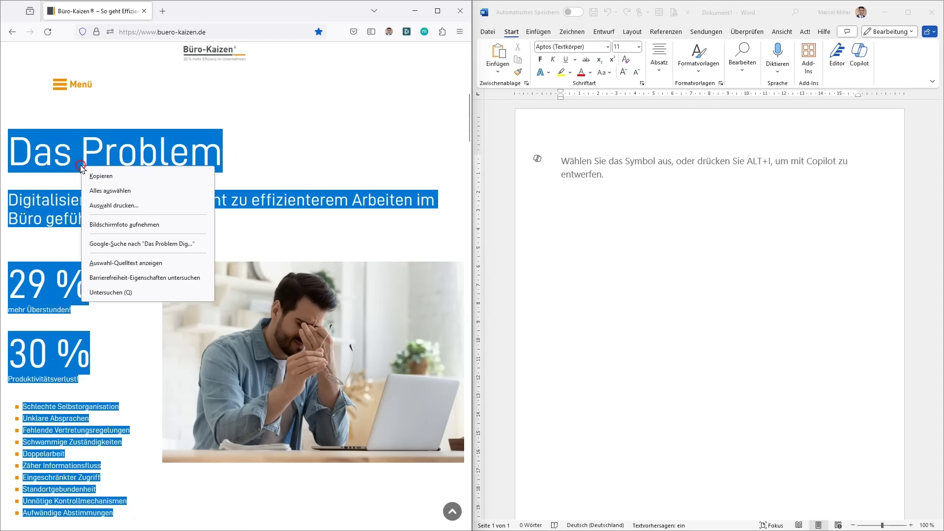
{"action": "left_click", "coordinate": [101, 176]}
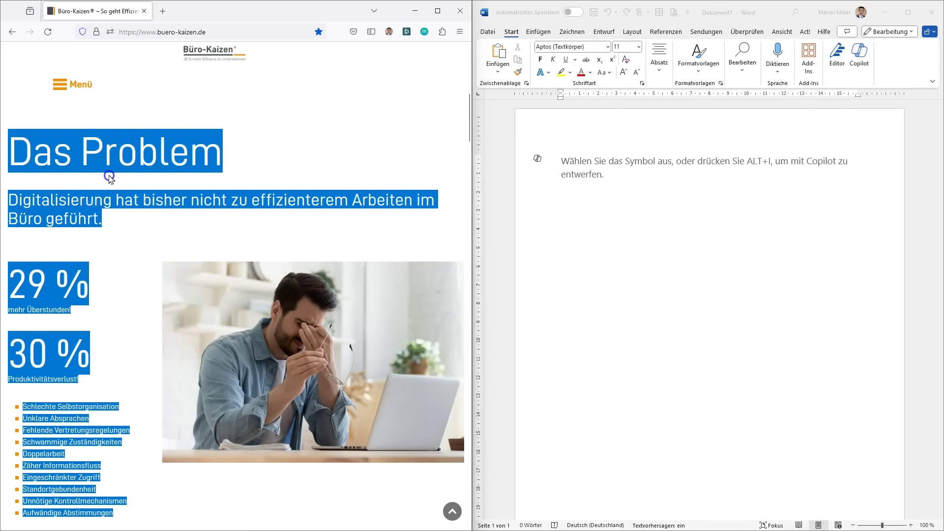
{"action": "left_click", "coordinate": [109, 176]}
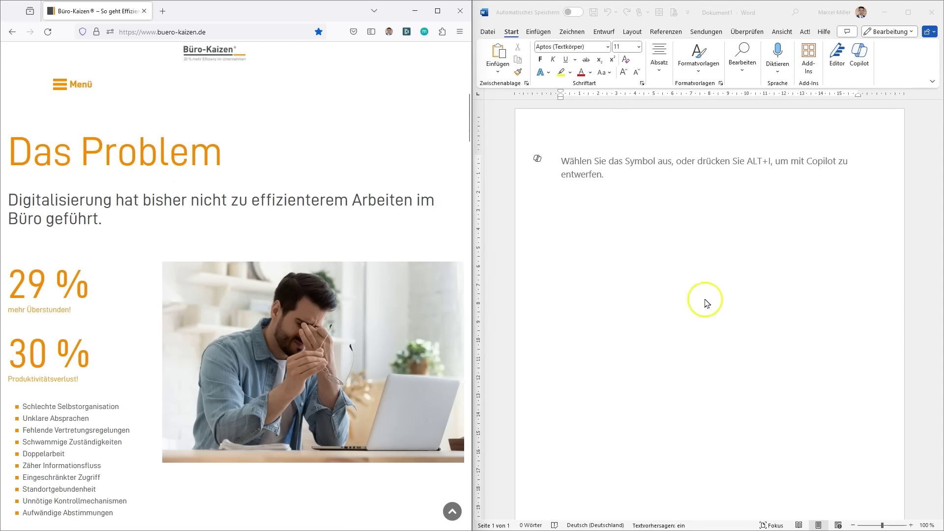
- Place the insertion point in the blank Word document and bring up its paste choices
{"action": "left_click", "coordinate": [592, 202]}
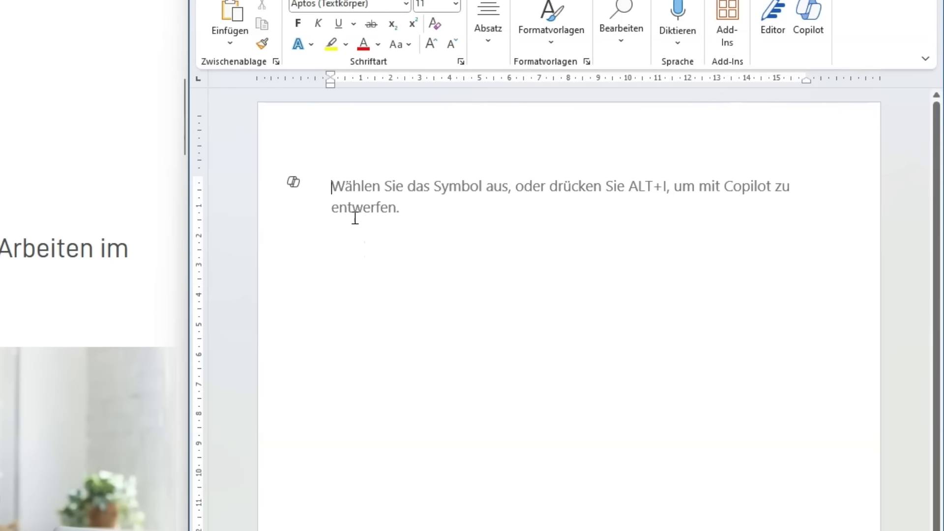
{"action": "left_click", "coordinate": [349, 209]}
{"action": "right_click", "coordinate": [349, 199]}
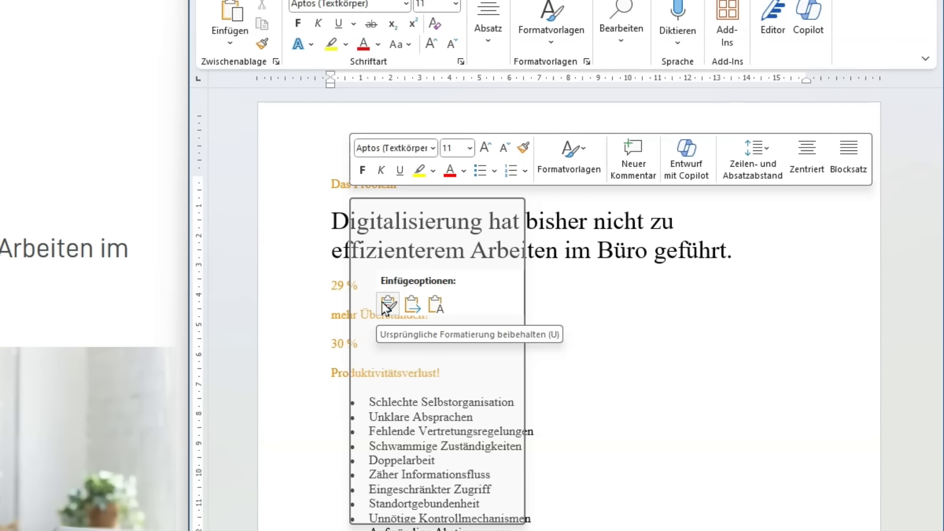
- Paste with Formatierung zusammenführen so the text takes Word's plain Aptos 11 formatting
{"action": "left_click", "coordinate": [411, 306]}
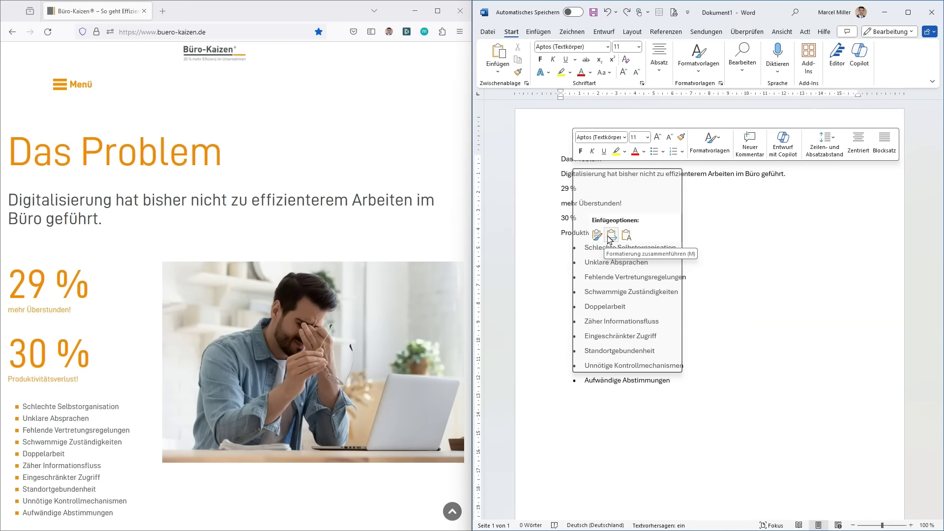
{"action": "left_click", "coordinate": [609, 237]}
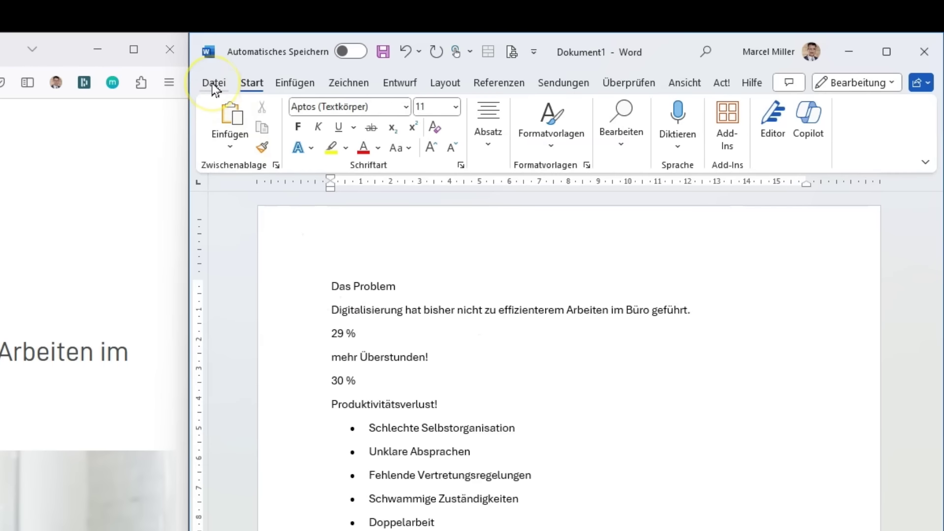
- Go to Word Options > Erweitert and scroll to the Ausschneiden, Kopieren und Einfügen section
{"action": "left_click", "coordinate": [229, 81]}
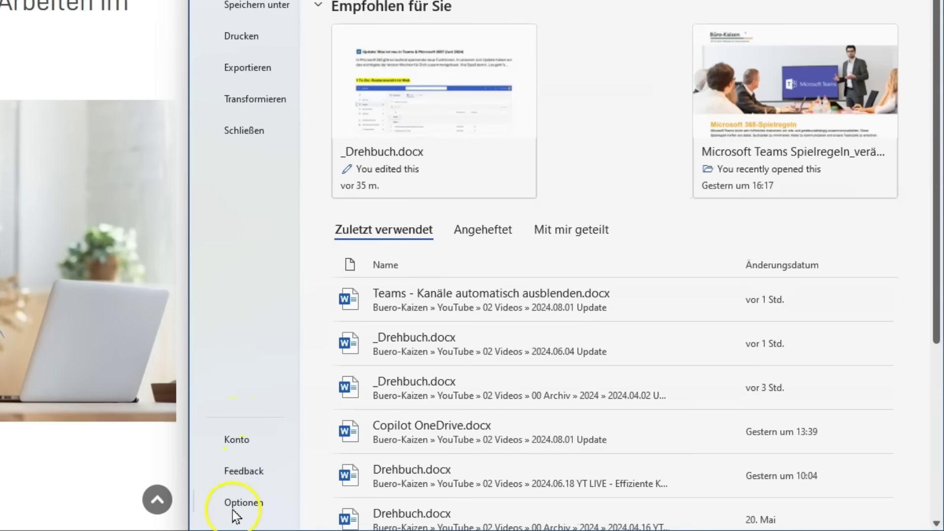
{"action": "left_click", "coordinate": [233, 507]}
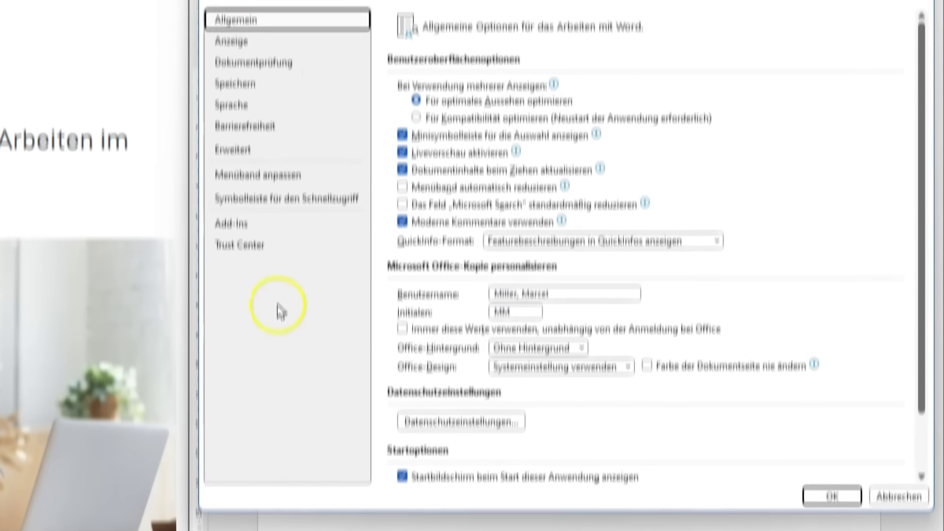
{"action": "left_click", "coordinate": [235, 171]}
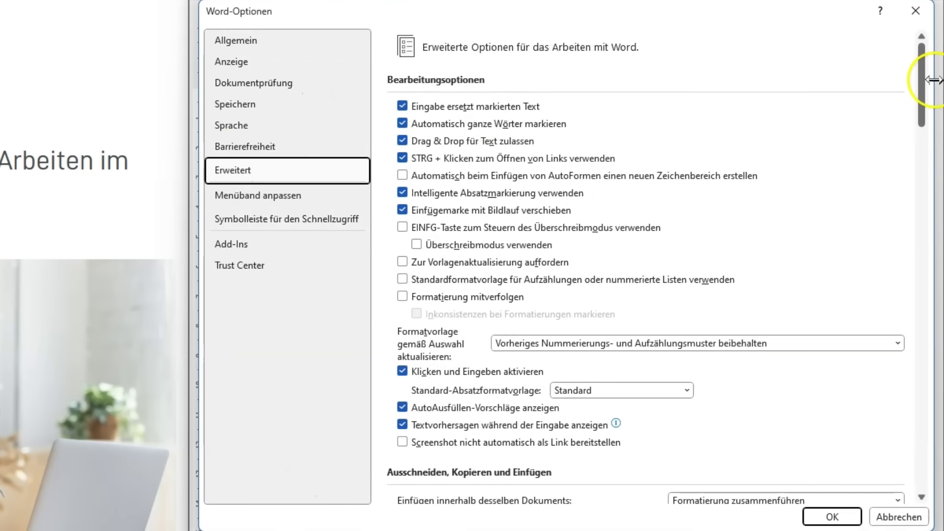
{"action": "left_click_drag", "start_coordinate": [921, 86], "coordinate": [922, 143]}
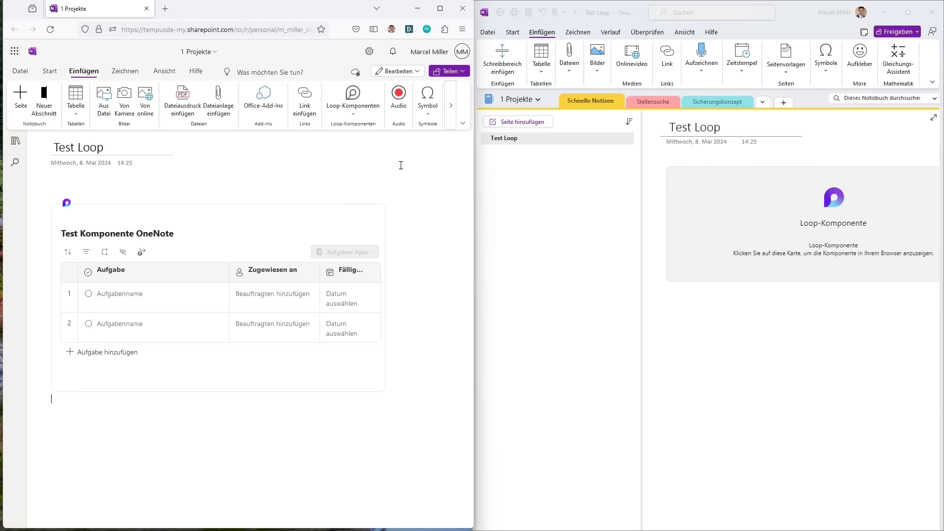
{"action": "left_click", "coordinate": [348, 114]}
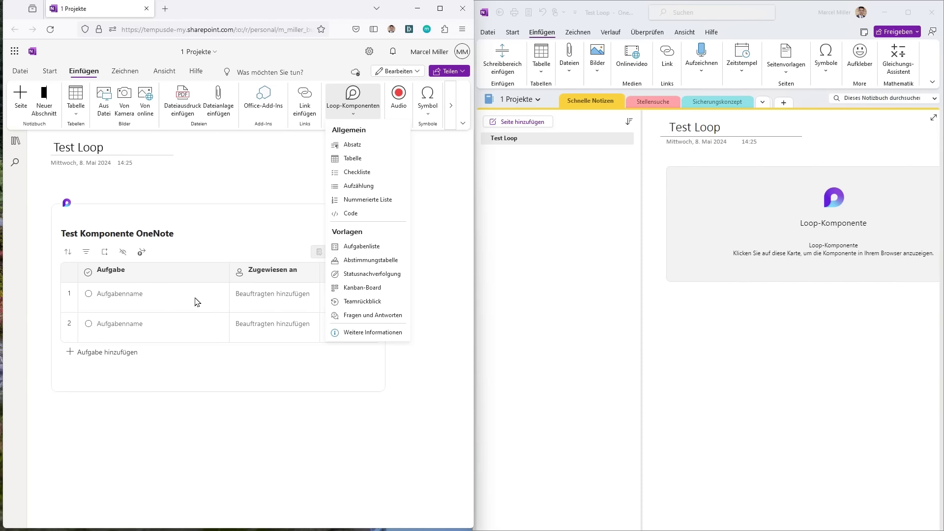
{"action": "left_click", "coordinate": [248, 193]}
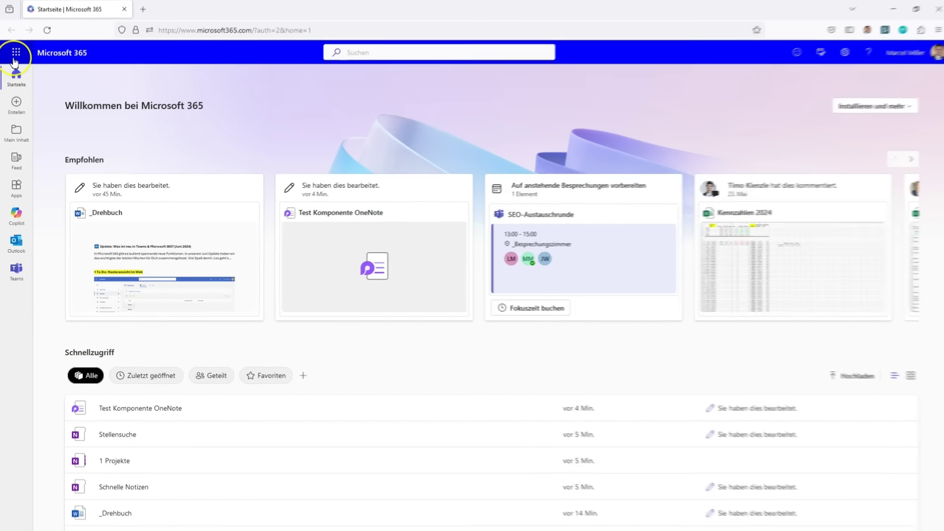
- Show the Microsoft 365 app launcher, search for 'outl', then return to the full app grid
{"action": "left_click", "coordinate": [15, 55]}
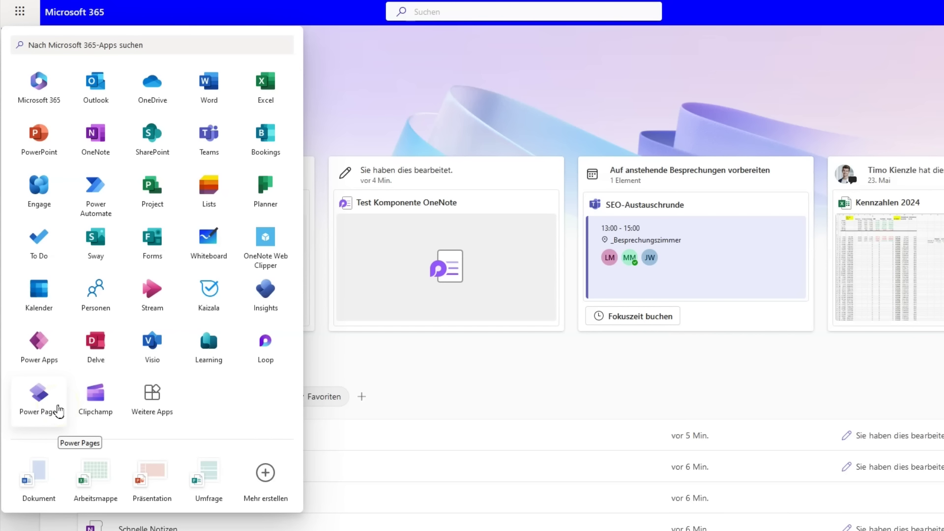
{"action": "left_click", "coordinate": [17, 9]}
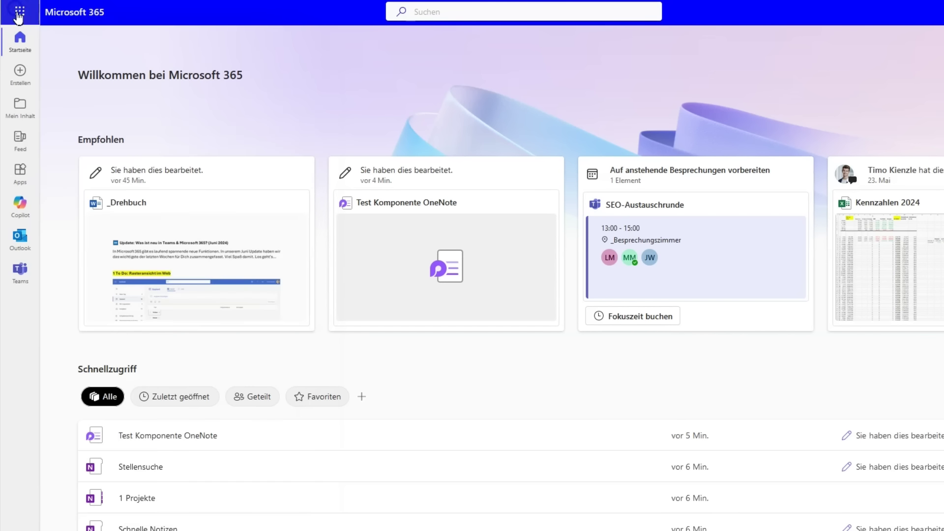
{"action": "left_click", "coordinate": [18, 11]}
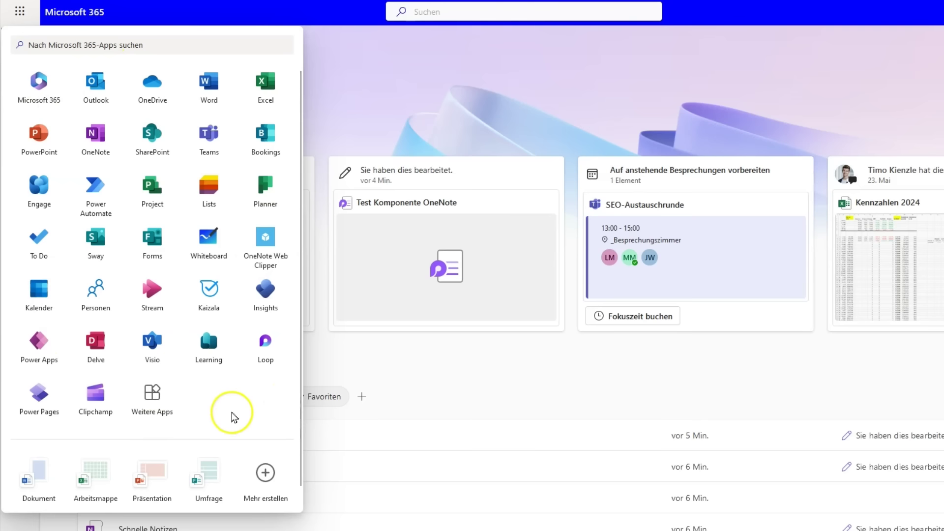
{"action": "left_click", "coordinate": [138, 43]}
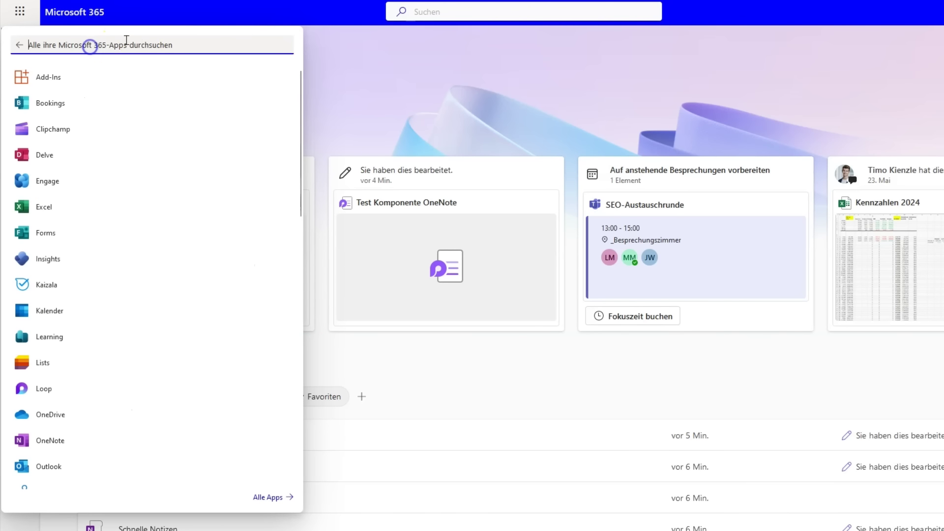
{"action": "type", "text": "outl"}
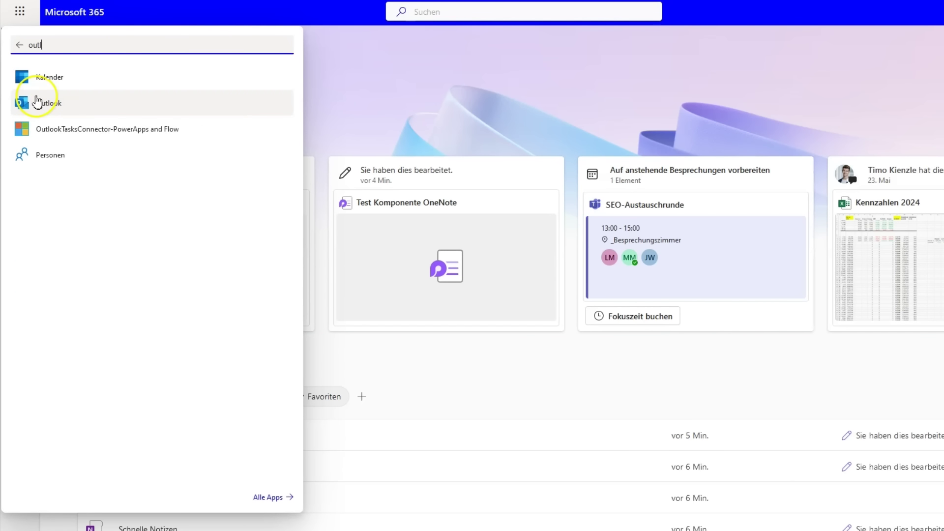
{"action": "left_click", "coordinate": [18, 45]}
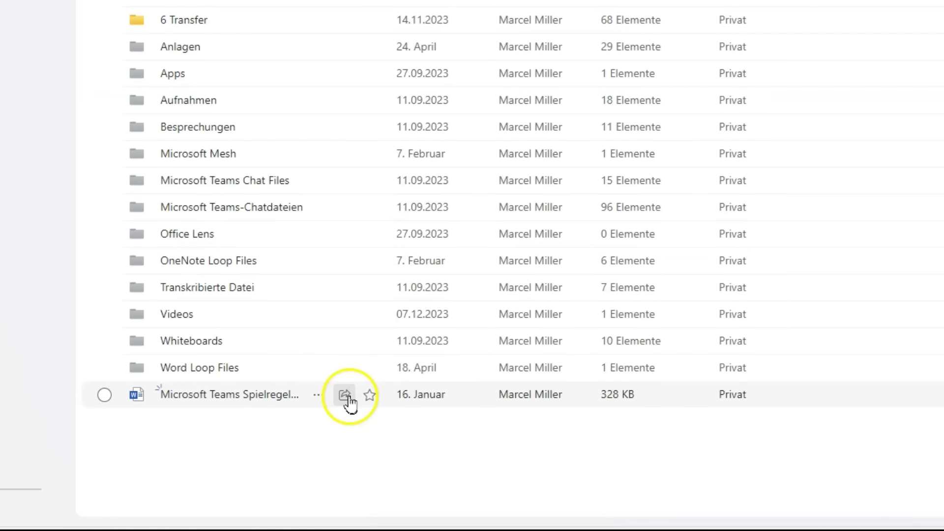
- Share Microsoft Teams Spielregeln.docx, adding the matching colleague as the recipient
{"action": "left_click", "coordinate": [353, 398]}
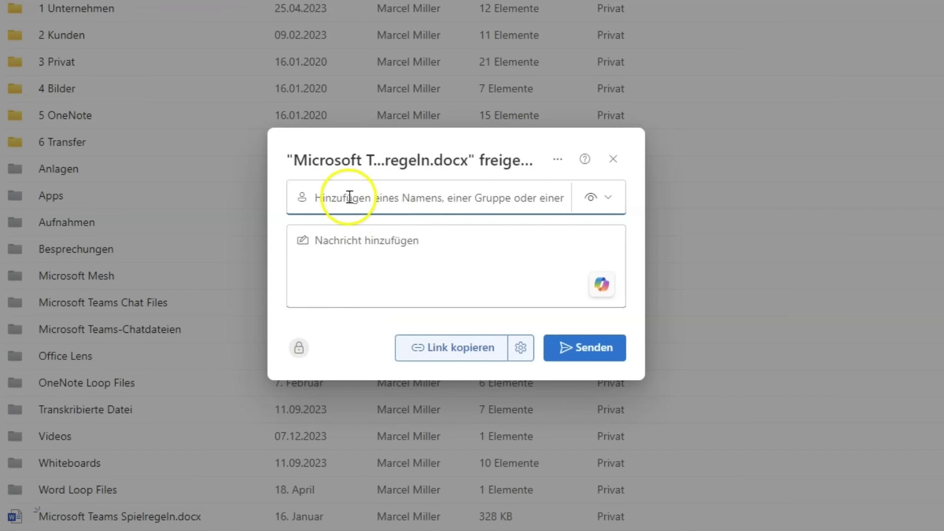
{"action": "type", "text": "t.k"}
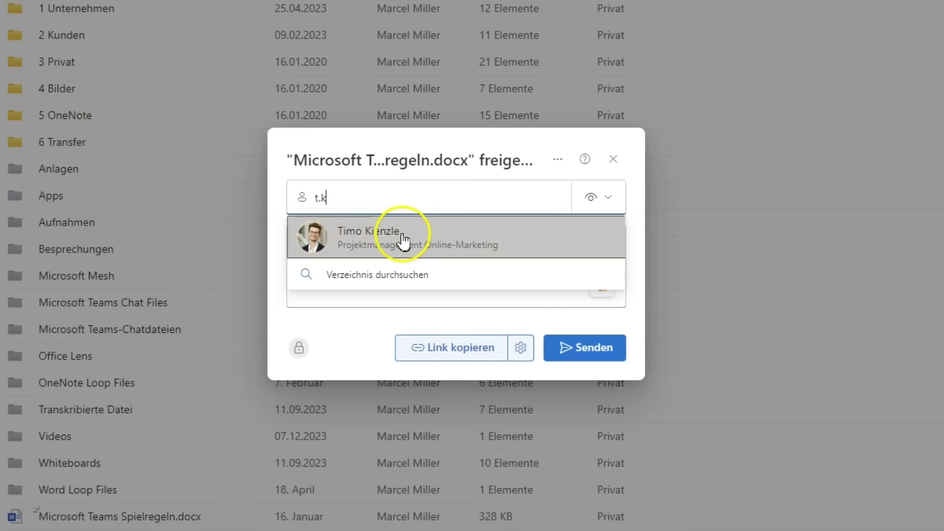
{"action": "left_click", "coordinate": [400, 235]}
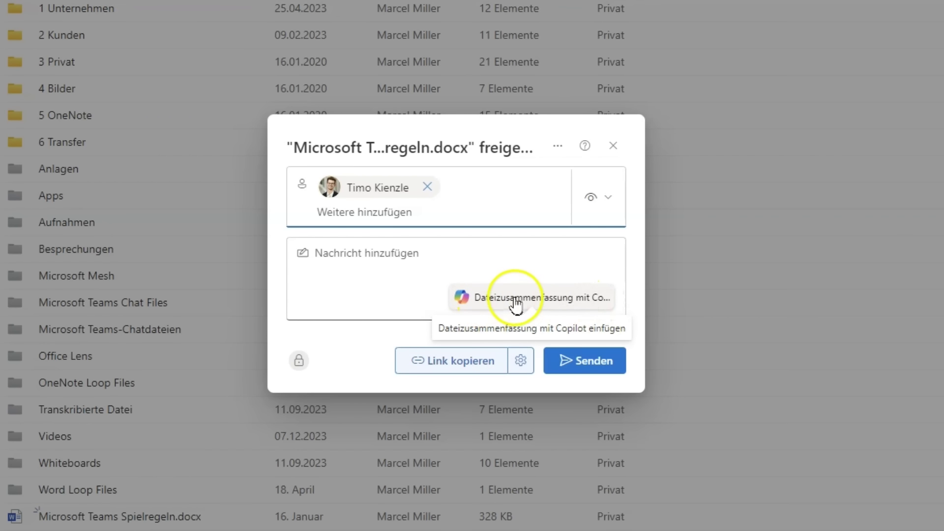
- Fill the share message with a Copilot summary of the Teams rules document and send the invitation
{"action": "left_click", "coordinate": [515, 304]}
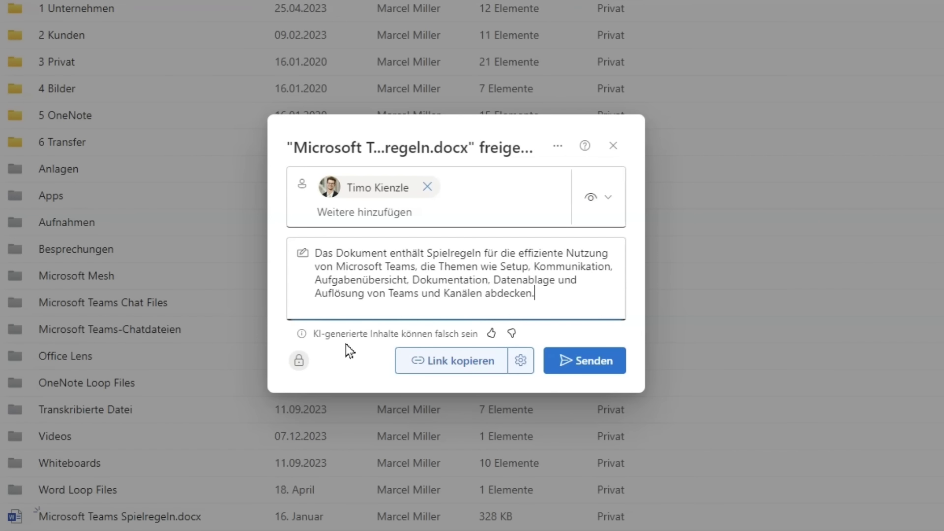
{"action": "left_click_drag", "start_coordinate": [317, 254], "coordinate": [563, 299]}
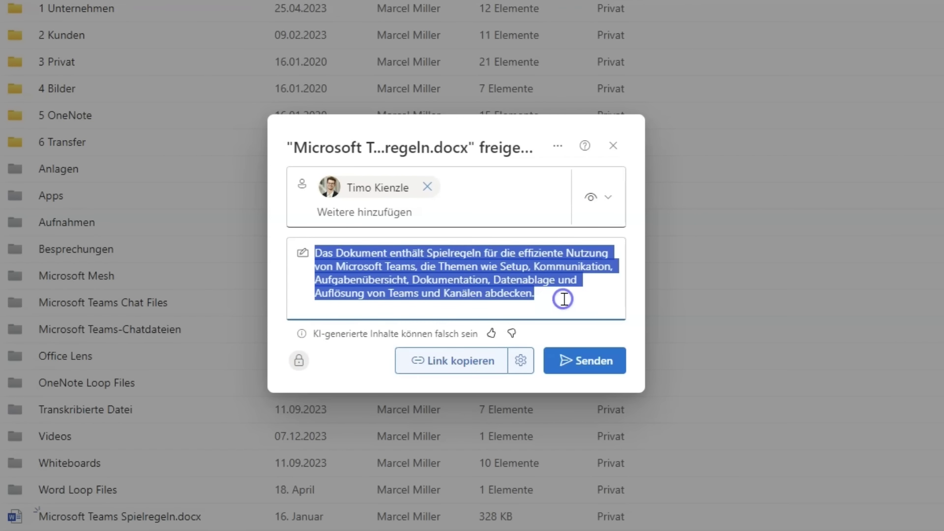
{"action": "left_click", "coordinate": [417, 281]}
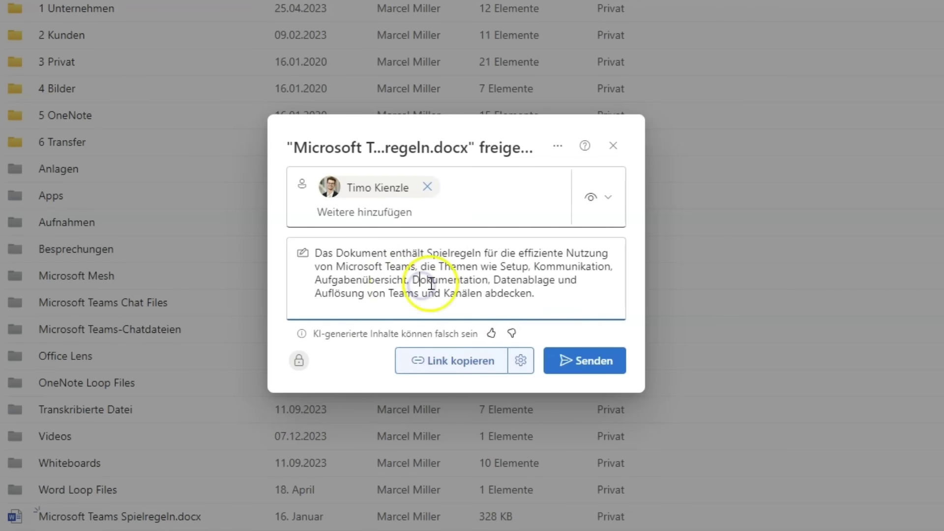
{"action": "left_click", "coordinate": [582, 367]}
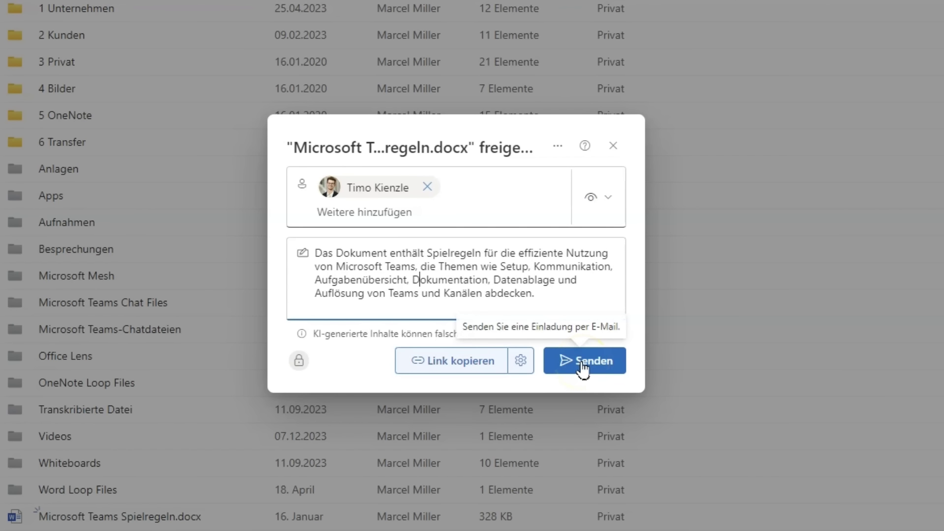